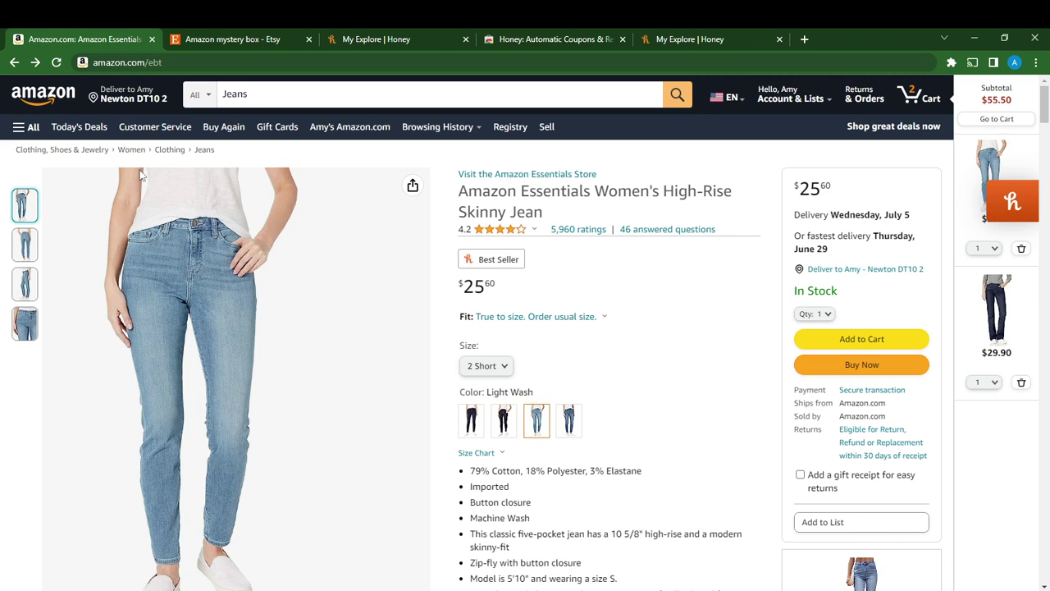
Navigate the browser to amazon.com/ebt.
{"action": "left_click", "coordinate": [162, 63]}
{"action": "type", "text": "a"}
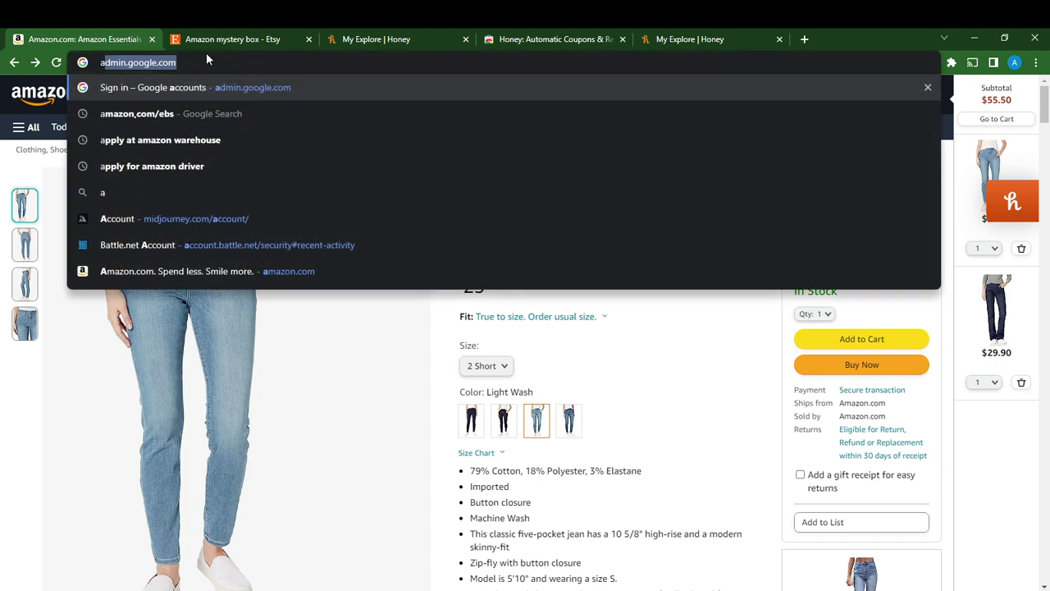
{"action": "type", "text": "mazon.com"}
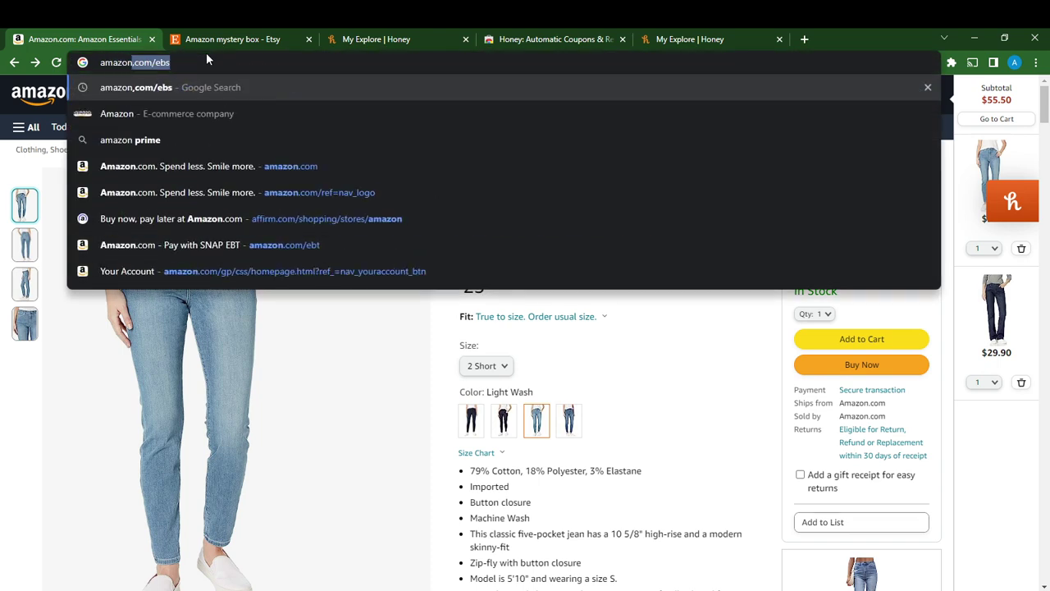
{"action": "type", "text": "/ebt"}
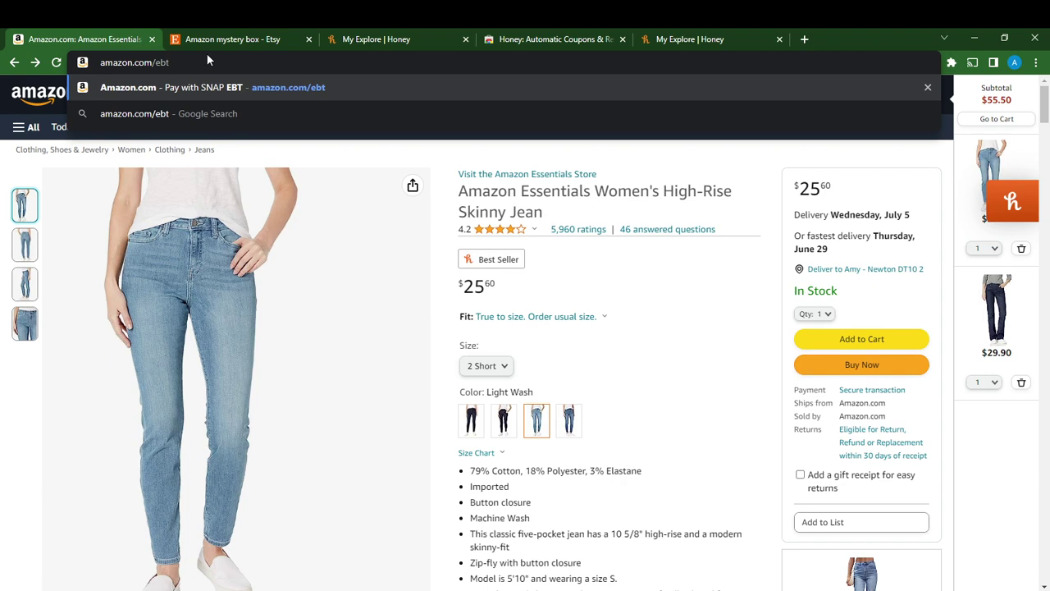
{"action": "key", "text": "Return"}
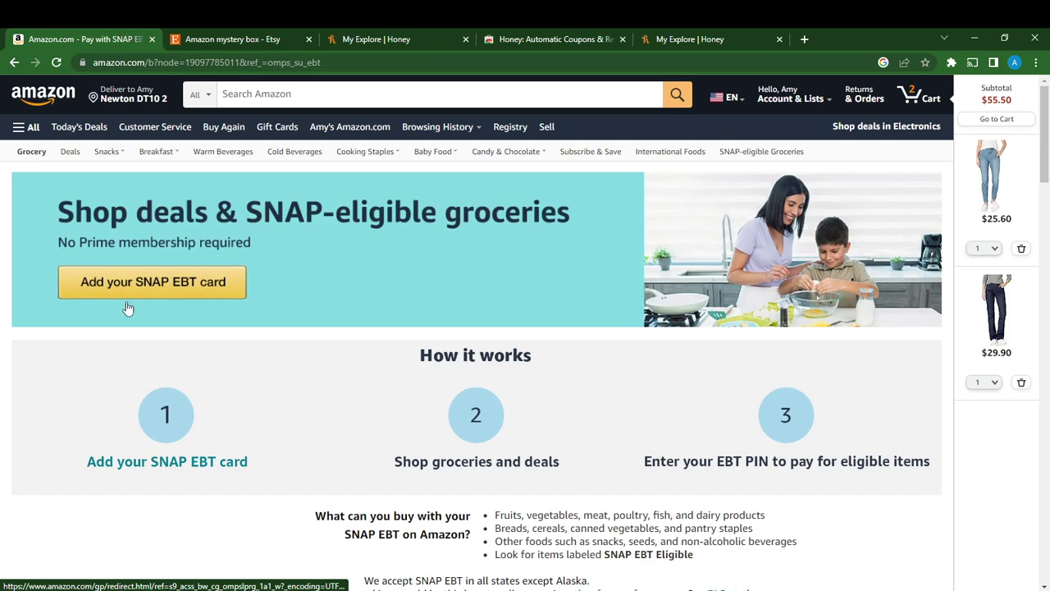
Scroll through the SNAP-eligible grocery rows on the Pay with SNAP EBT page and back up.
{"action": "scroll", "coordinate": [507, 393], "scroll_direction": "down", "scroll_amount": 1}
{"action": "scroll", "coordinate": [507, 393], "scroll_direction": "down", "scroll_amount": 8}
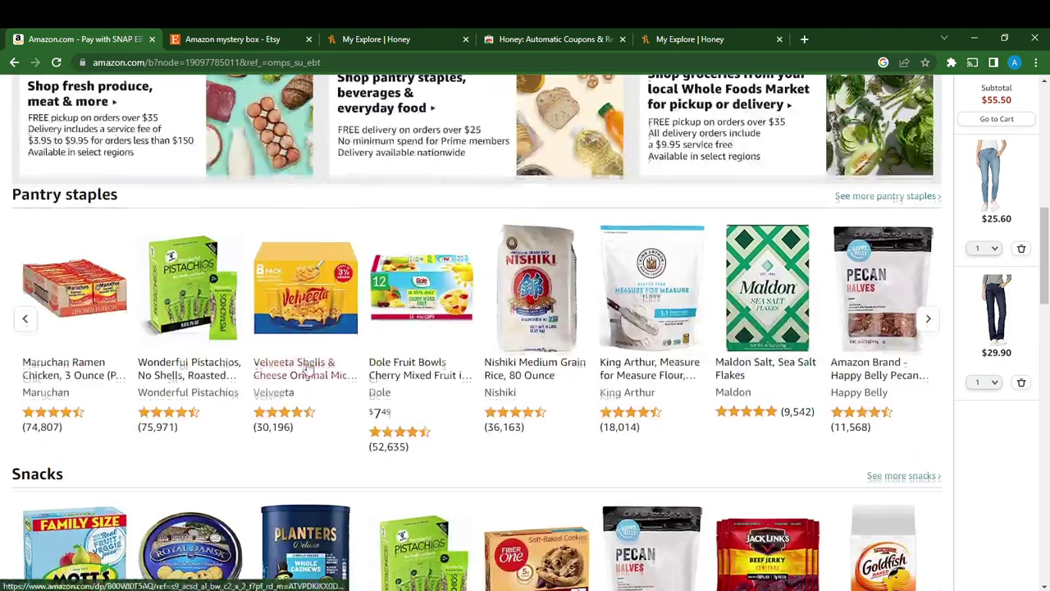
{"action": "scroll", "coordinate": [267, 308], "scroll_direction": "up", "scroll_amount": 6}
{"action": "scroll", "coordinate": [267, 308], "scroll_direction": "up", "scroll_amount": 3}
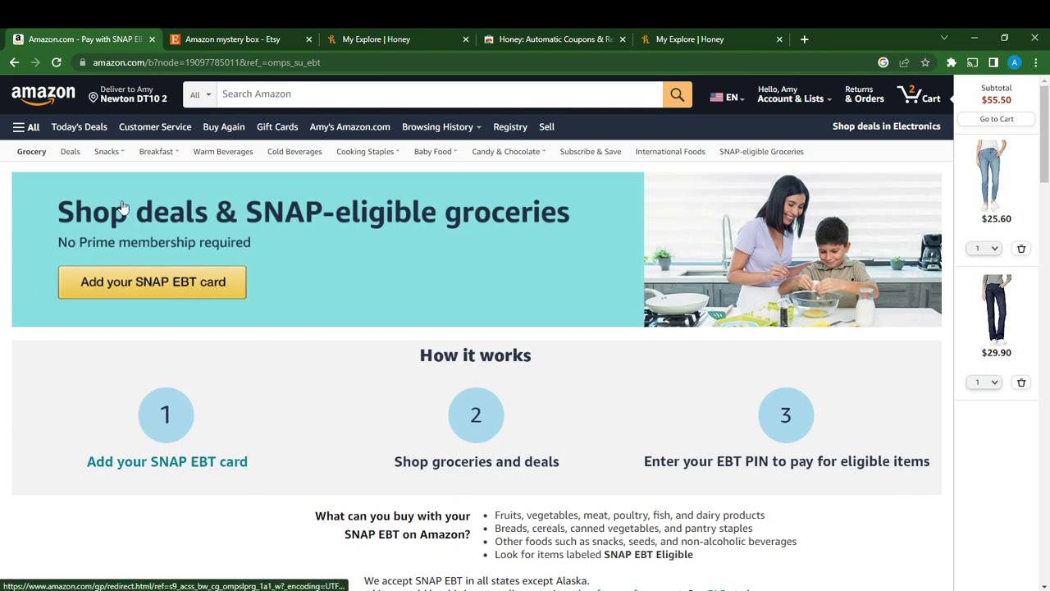
Open the 'Add your SNAP EBT card' registration form and look over its fields.
{"action": "left_click", "coordinate": [162, 283]}
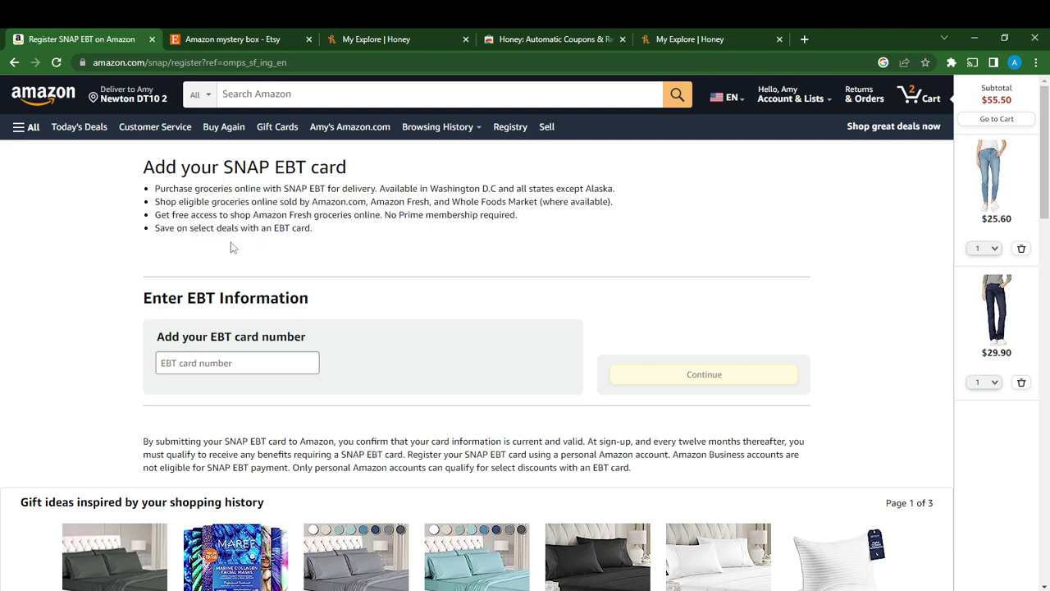
{"action": "scroll", "coordinate": [355, 383], "scroll_direction": "down", "scroll_amount": 1}
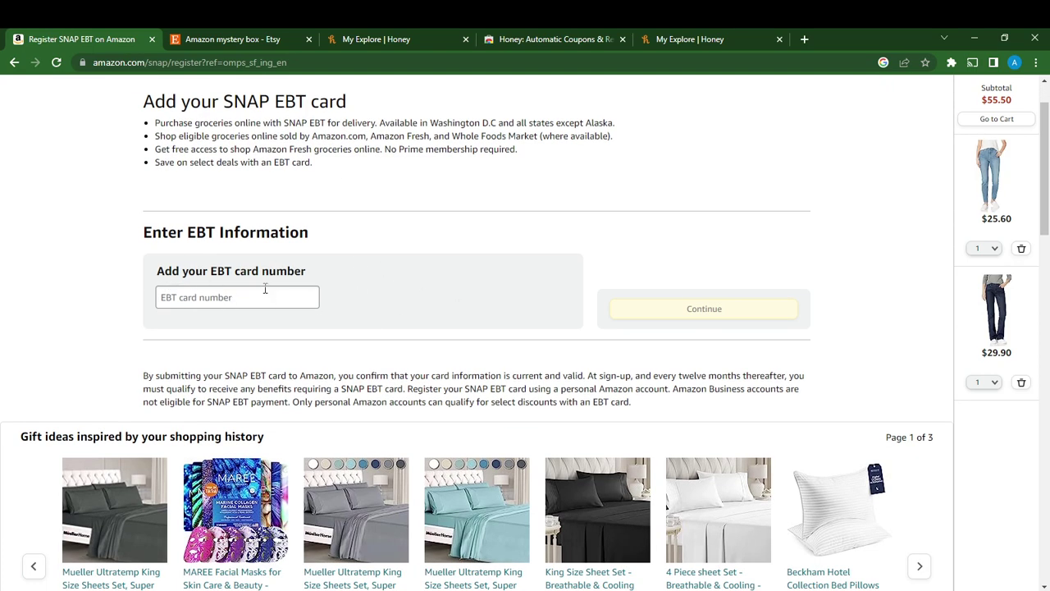
{"action": "scroll", "coordinate": [233, 310], "scroll_direction": "down", "scroll_amount": 4}
{"action": "scroll", "coordinate": [342, 301], "scroll_direction": "up", "scroll_amount": 5}
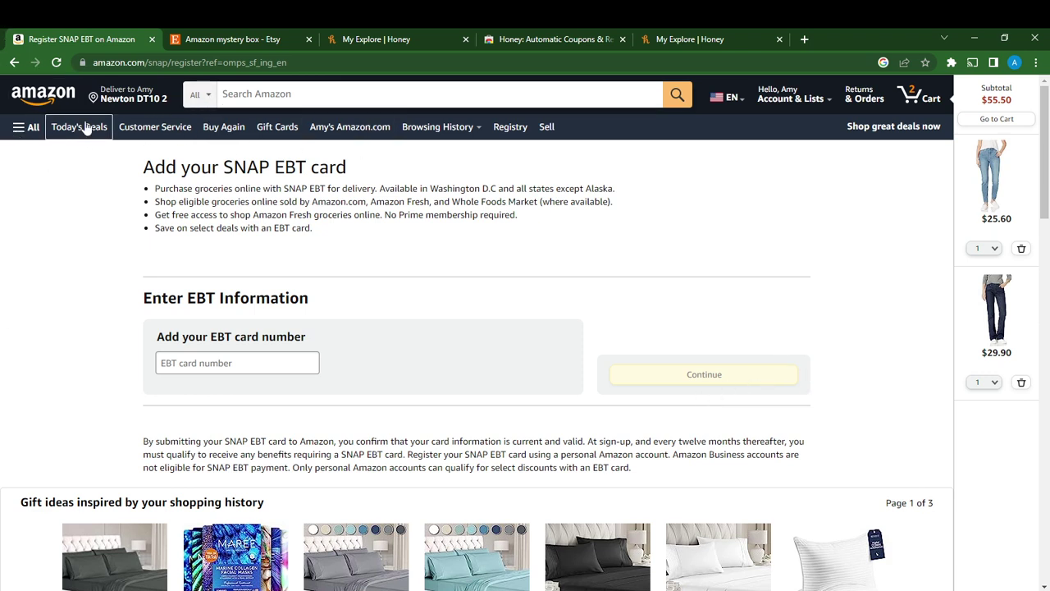
From the Amazon home page, search for 'groceries food items for delivery' and browse the results.
{"action": "left_click", "coordinate": [59, 100]}
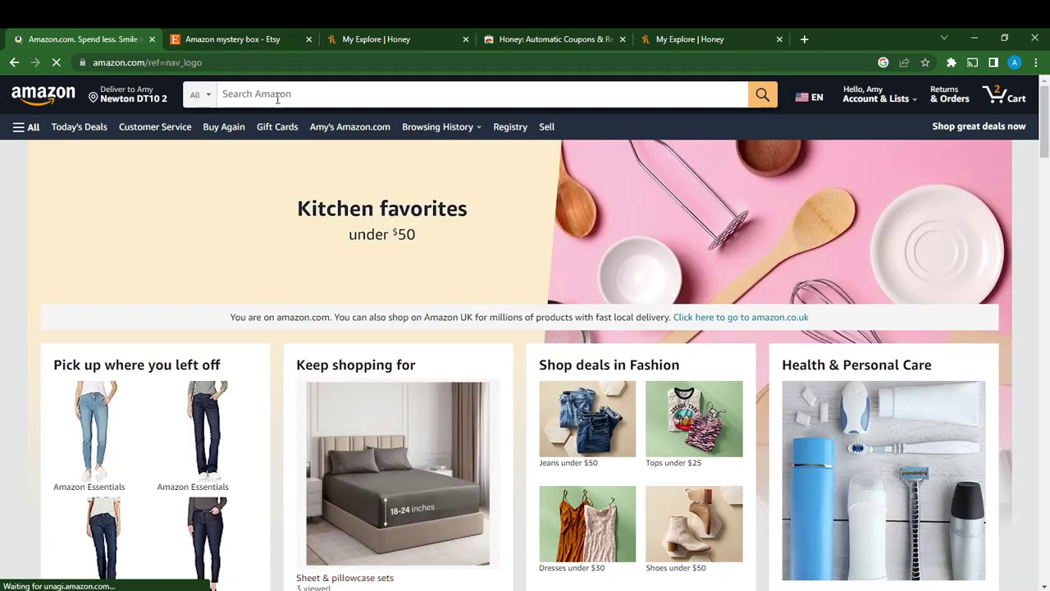
{"action": "left_click", "coordinate": [341, 94]}
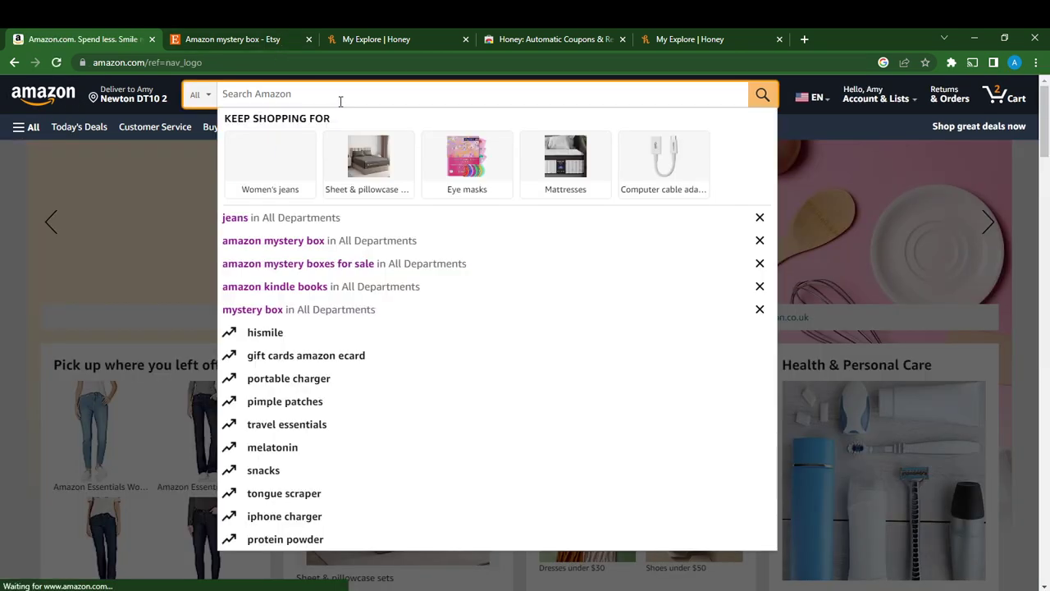
{"action": "type", "text": "g"}
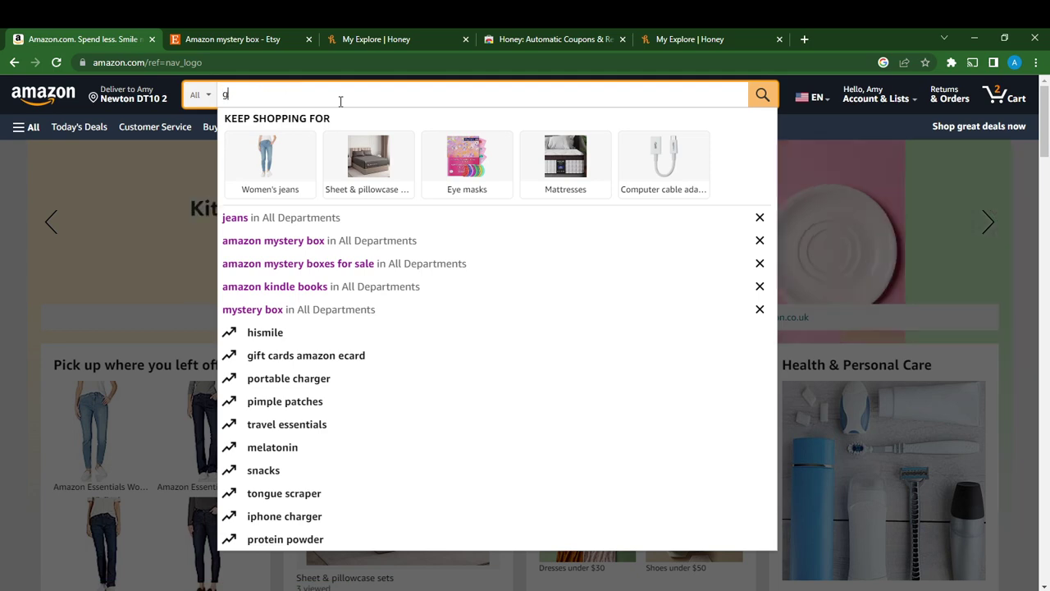
{"action": "type", "text": "roceries"}
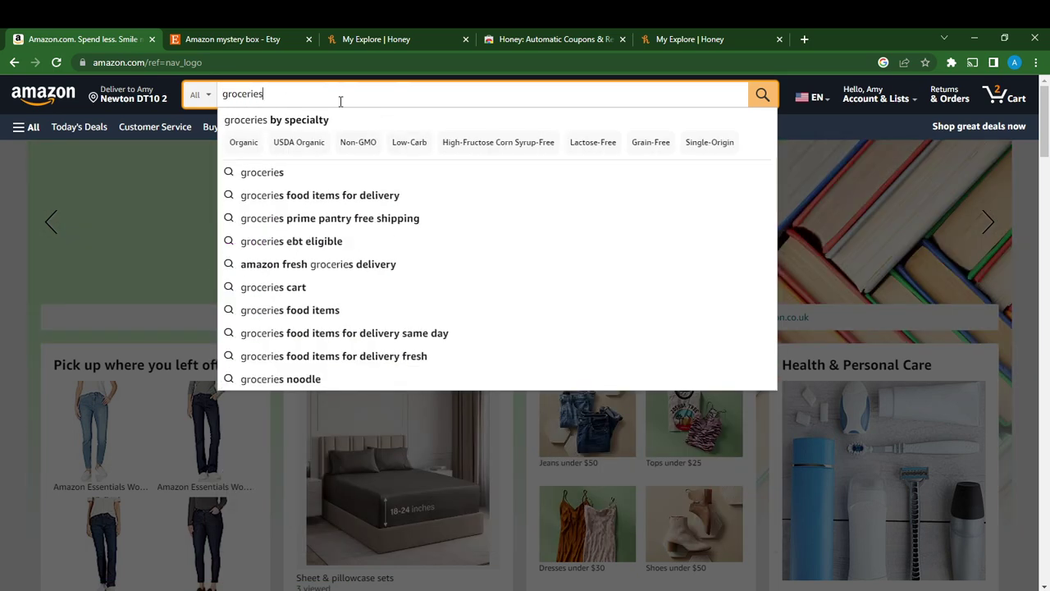
{"action": "left_click", "coordinate": [353, 193]}
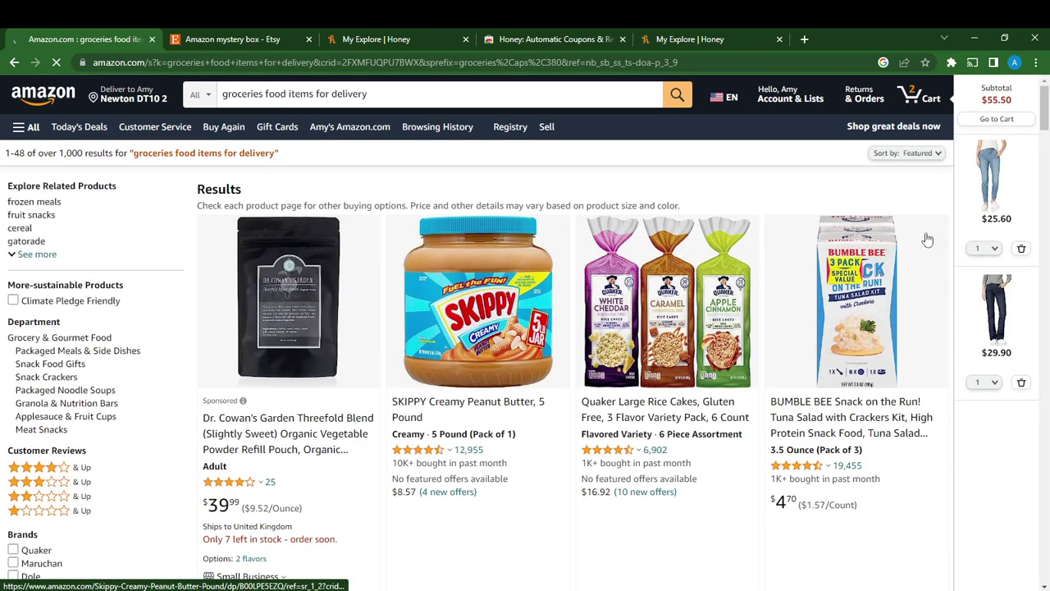
{"action": "scroll", "coordinate": [783, 311], "scroll_direction": "down", "scroll_amount": 4}
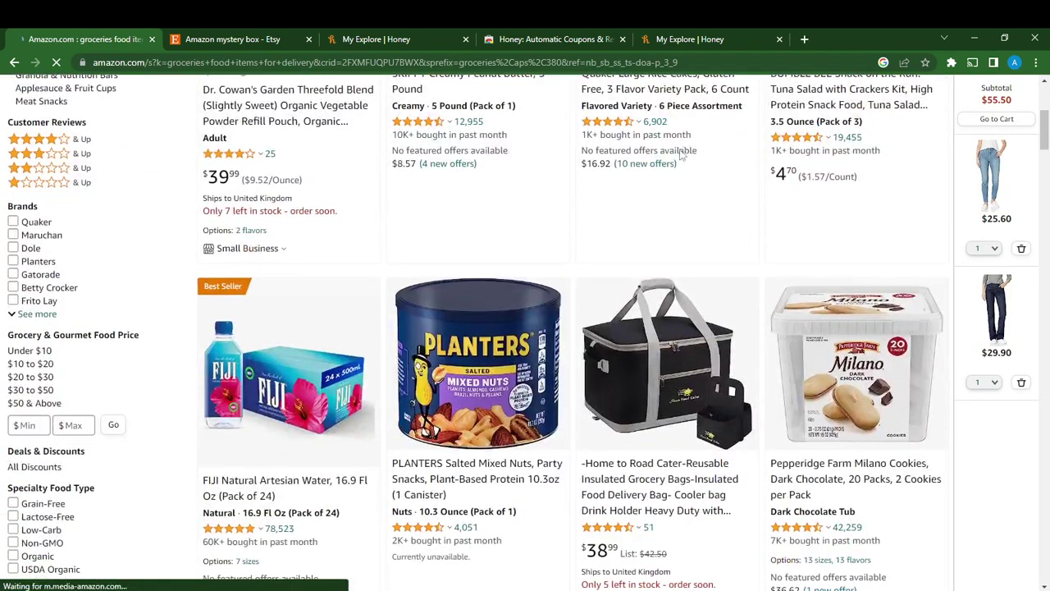
{"action": "scroll", "coordinate": [685, 155], "scroll_direction": "up", "scroll_amount": 4}
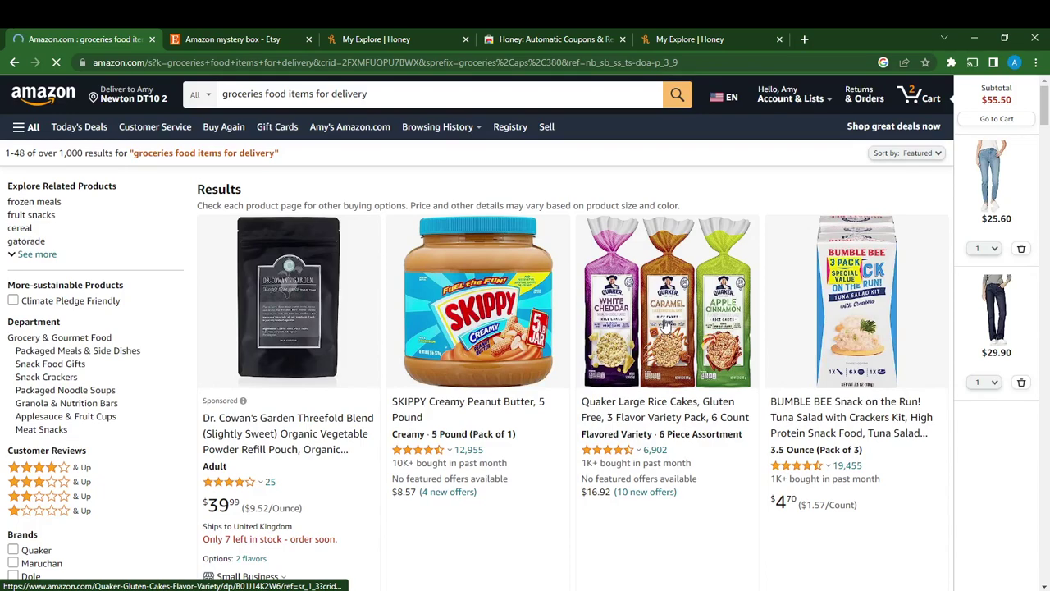
View the Quaker Large Rice Cakes product page.
{"action": "left_click", "coordinate": [666, 323]}
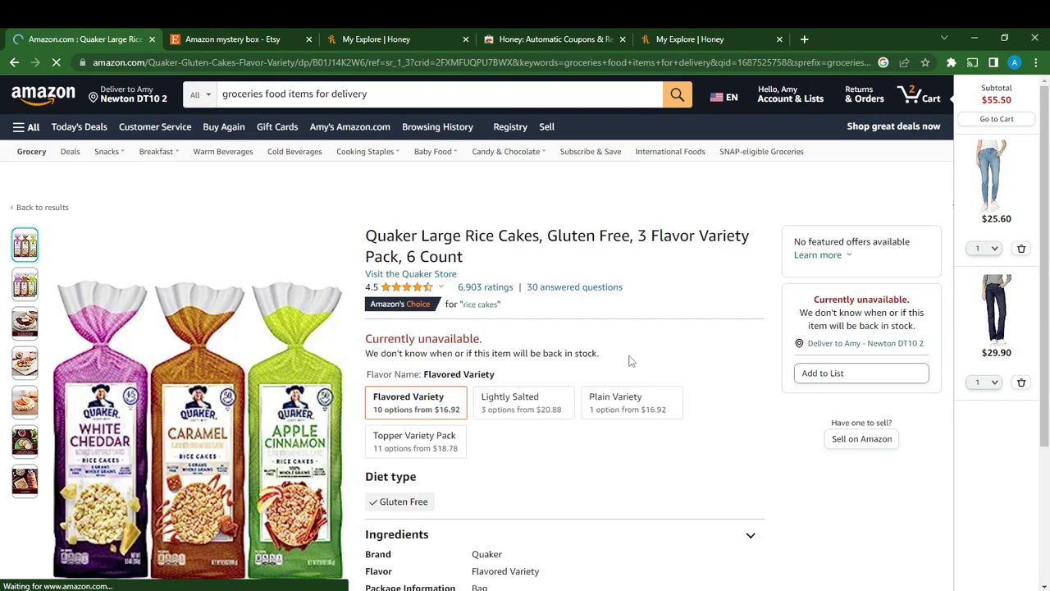
{"action": "scroll", "coordinate": [633, 427], "scroll_direction": "down", "scroll_amount": 2}
{"action": "scroll", "coordinate": [572, 370], "scroll_direction": "up", "scroll_amount": 2}
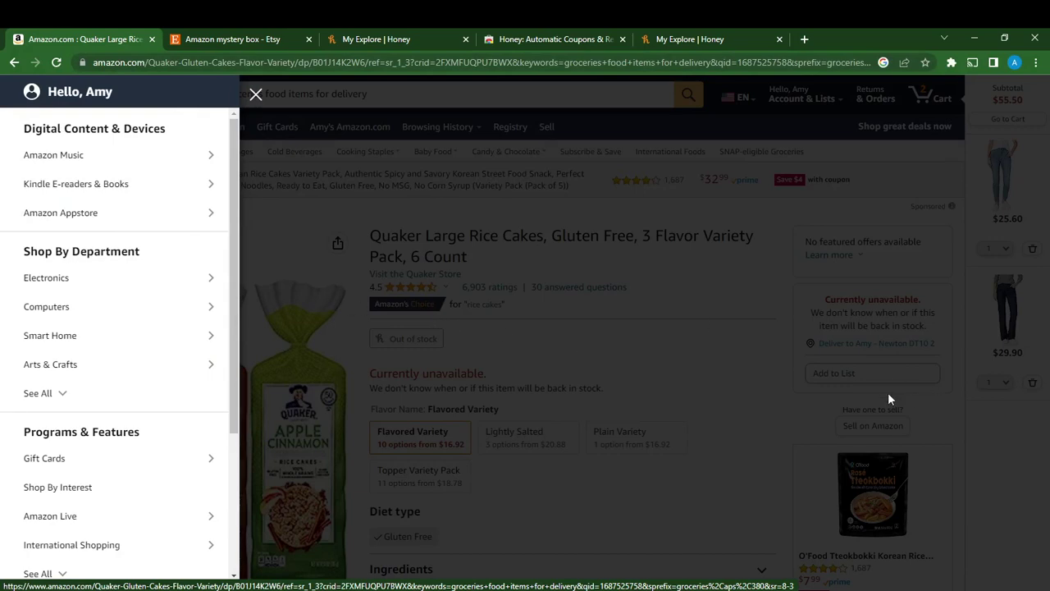
Close the side menu and search for 'snack in bulk'.
{"action": "left_click", "coordinate": [305, 222]}
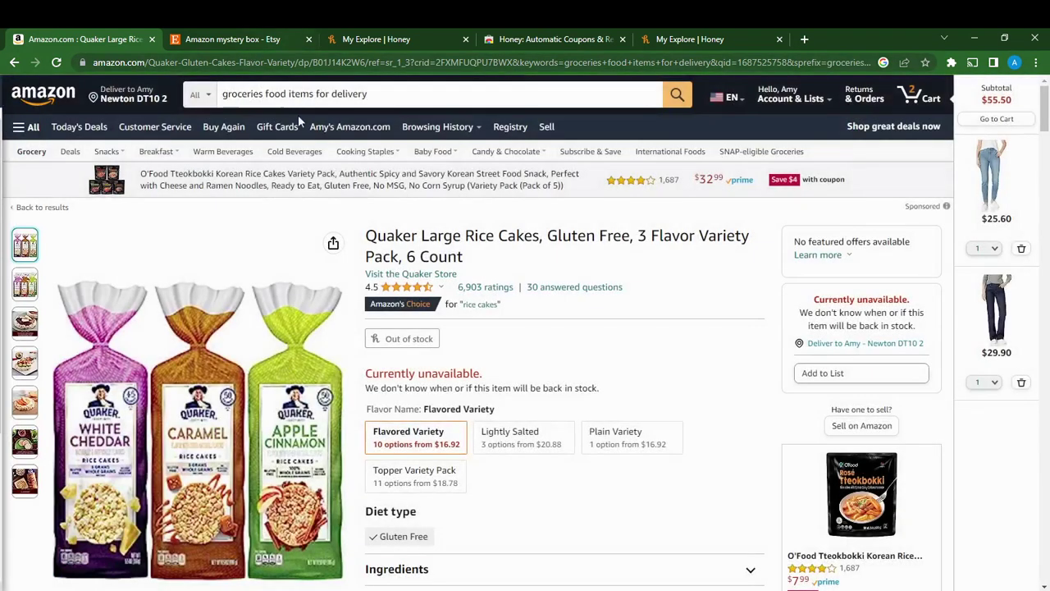
{"action": "left_click", "coordinate": [425, 98]}
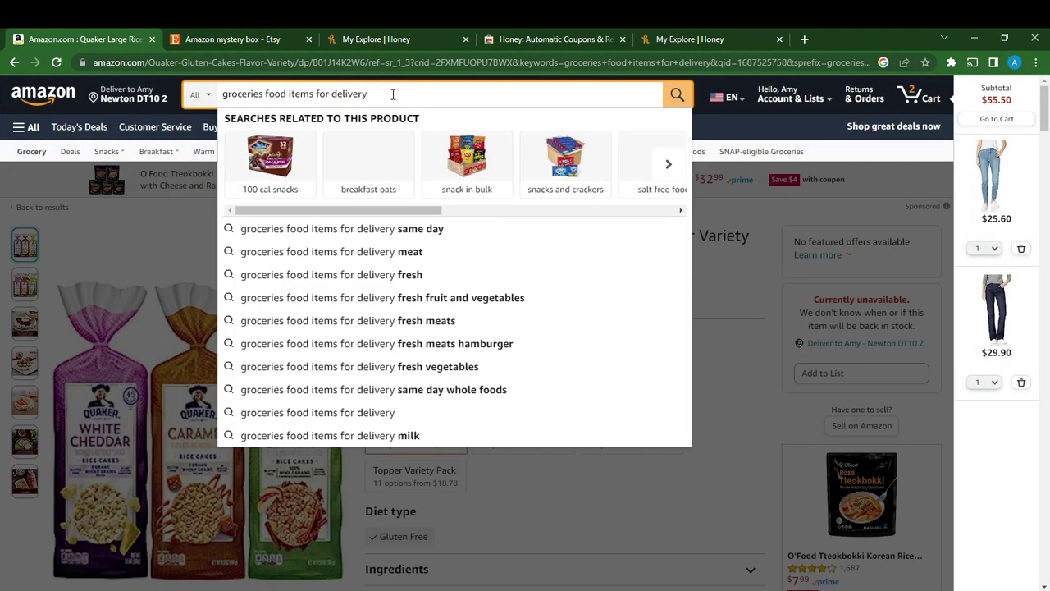
{"action": "left_click", "coordinate": [475, 172]}
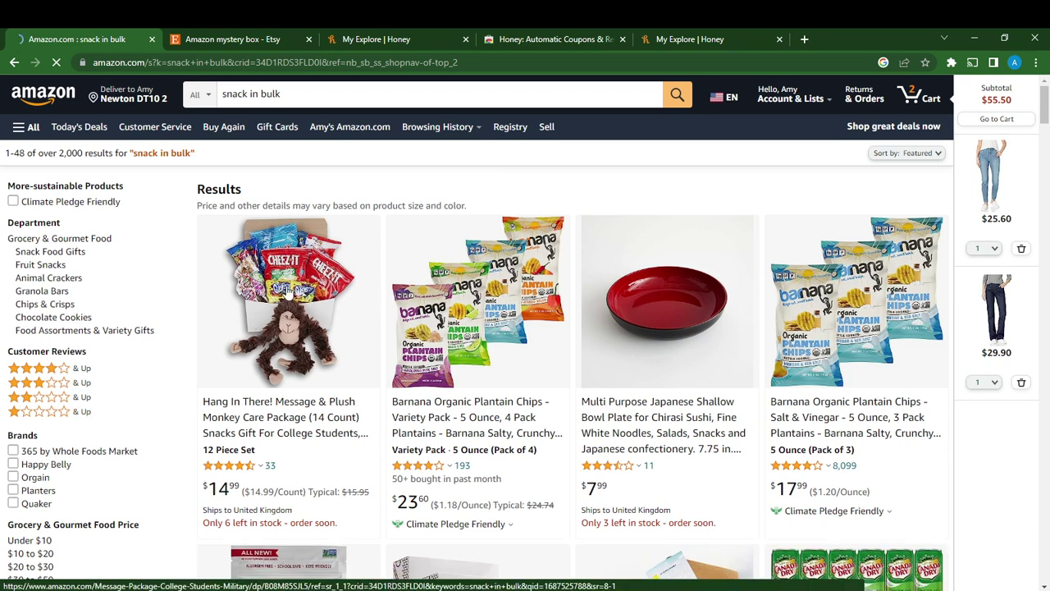
Buy Now on the $14.99 Hang In There! monkey snack care package.
{"action": "left_click", "coordinate": [292, 289]}
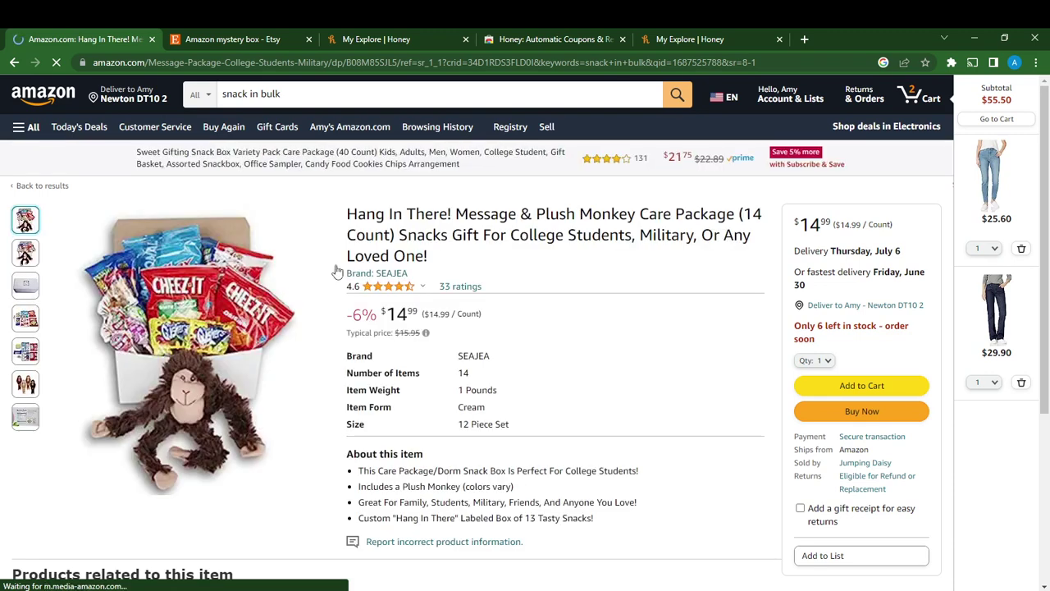
{"action": "left_click", "coordinate": [888, 420]}
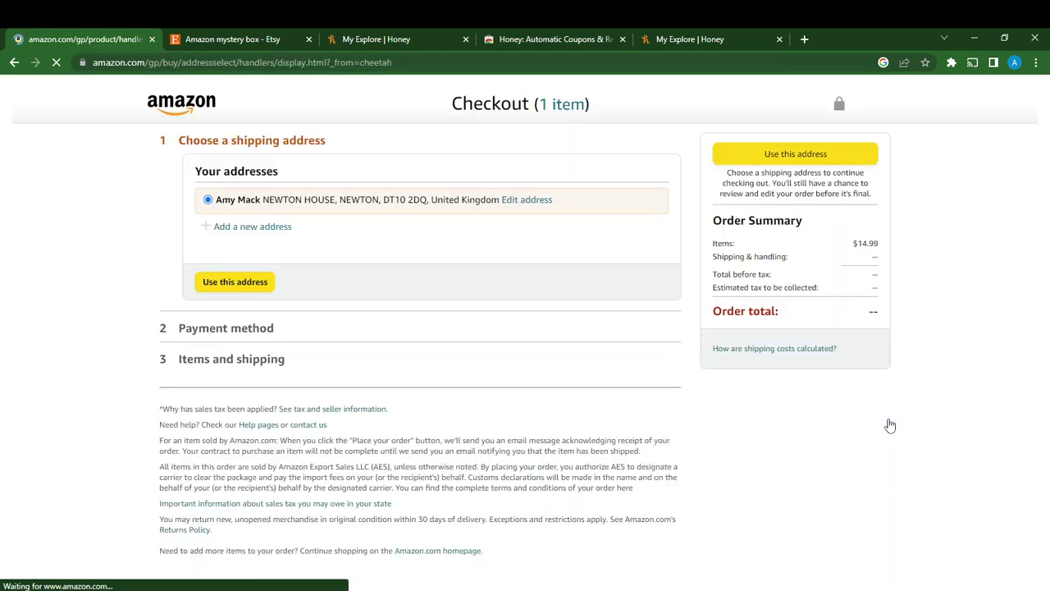
Ship to the saved address and review the payment-method options, total $29.85.
{"action": "left_click", "coordinate": [231, 281]}
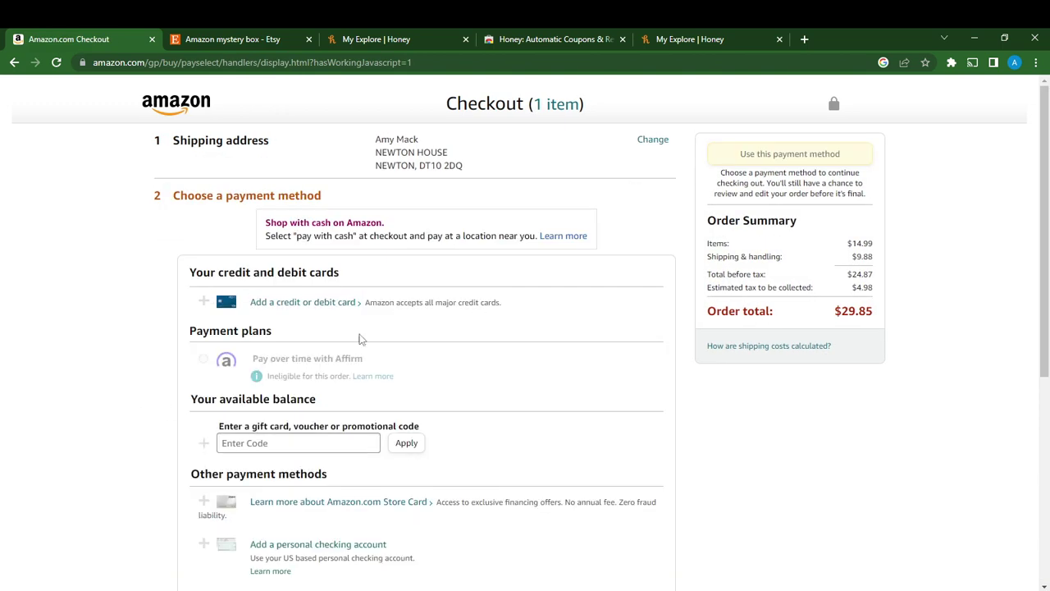
{"action": "scroll", "coordinate": [380, 355], "scroll_direction": "down", "scroll_amount": 1}
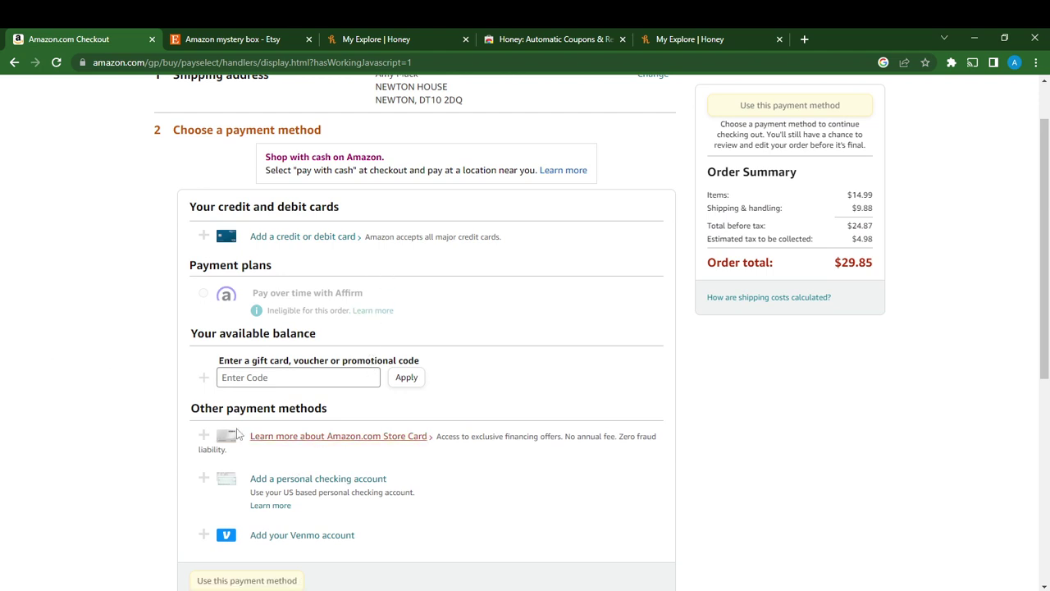
{"action": "scroll", "coordinate": [265, 333], "scroll_direction": "down", "scroll_amount": 2}
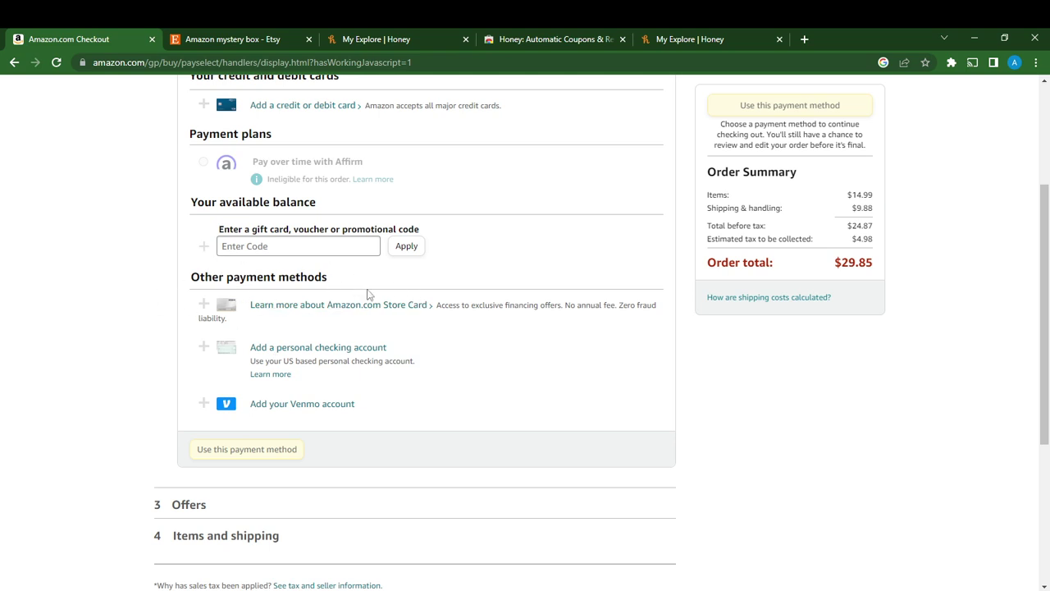
{"action": "scroll", "coordinate": [289, 182], "scroll_direction": "up", "scroll_amount": 3}
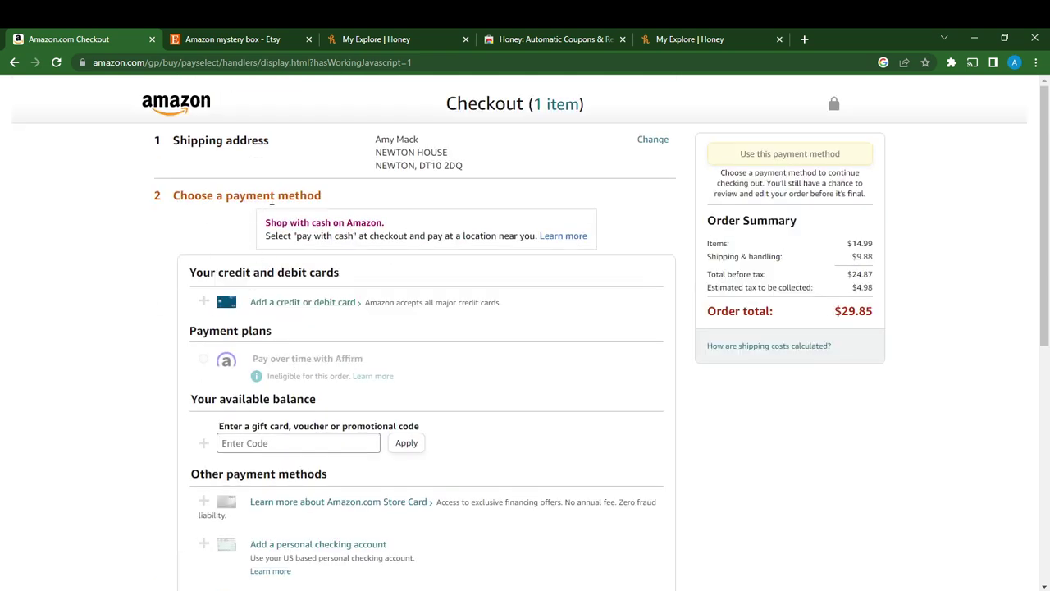